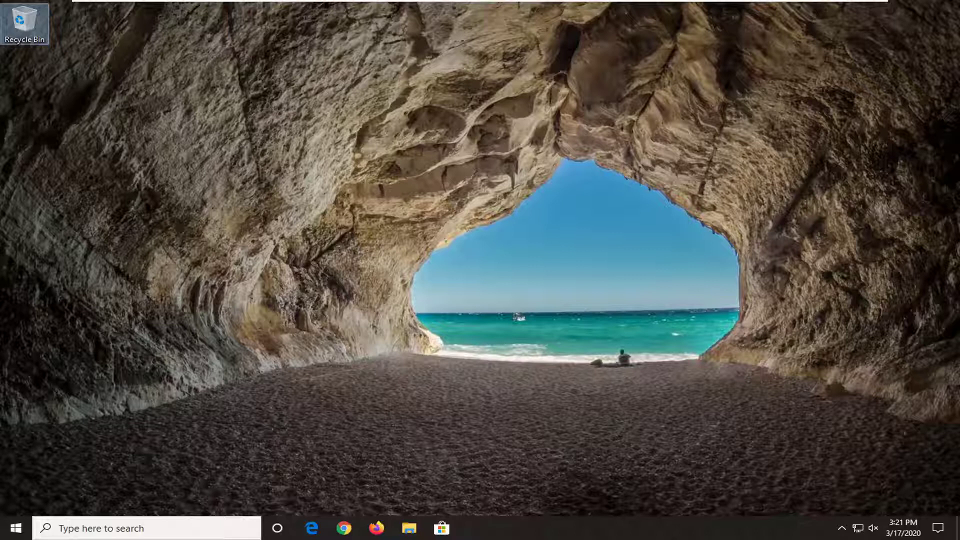
Step: Open Windows Settings from the Start menu
left_click(320, 181)
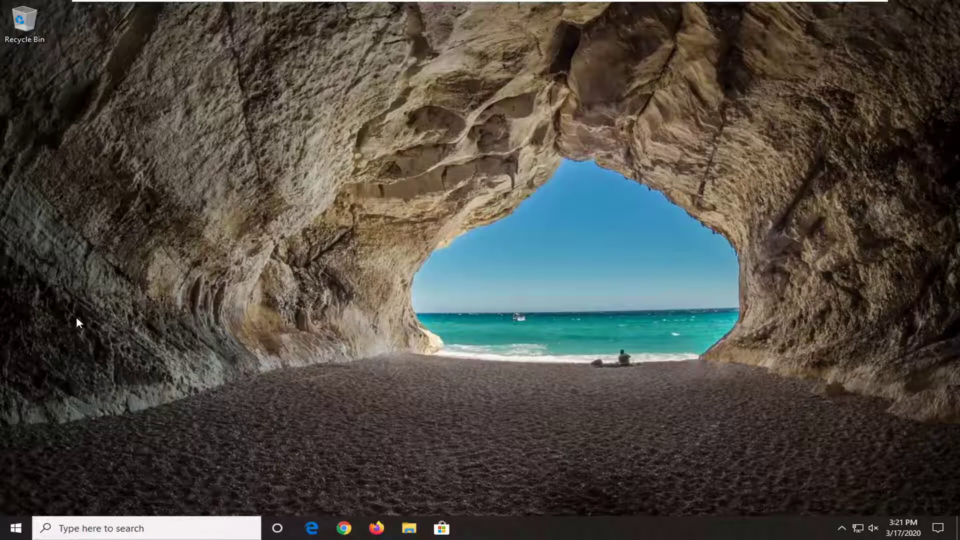
left_click(7, 534)
mouse_move(16, 473)
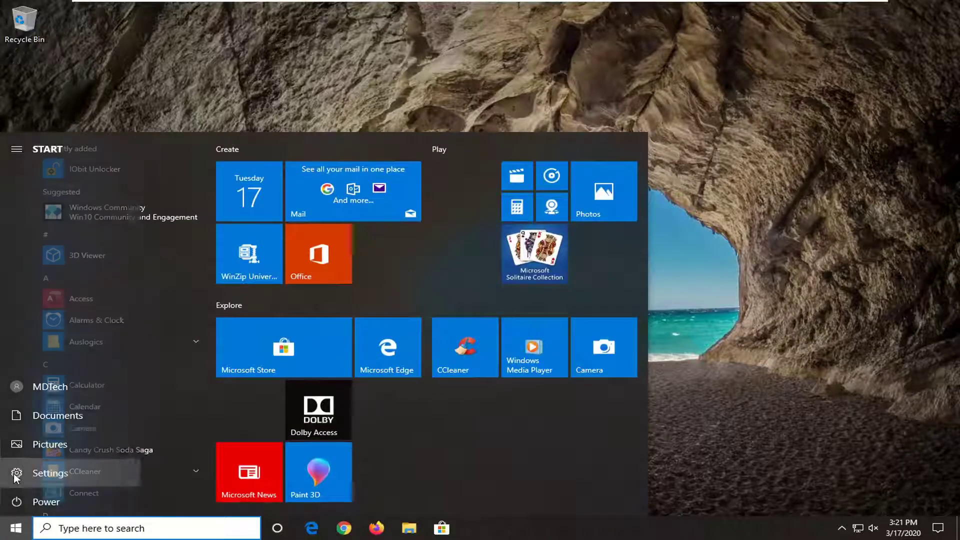
left_click(83, 480)
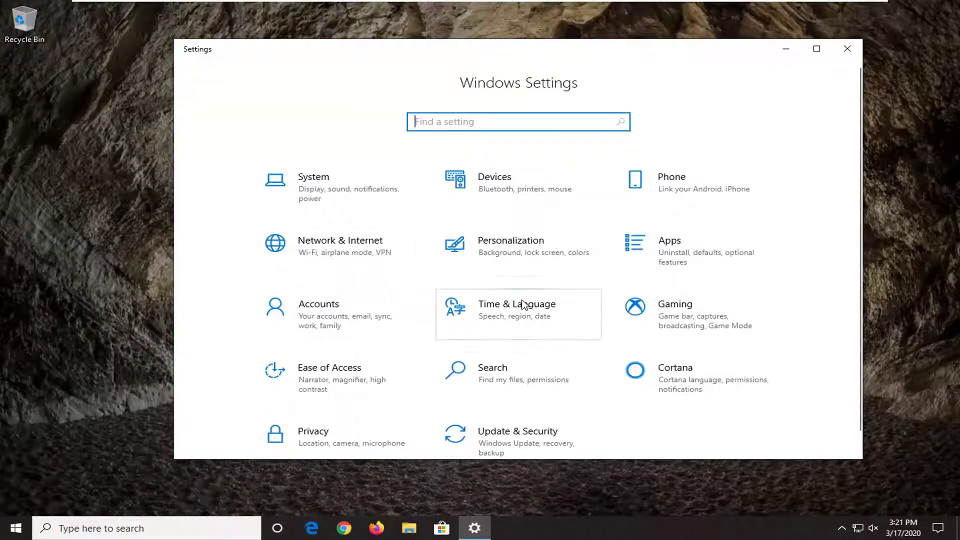
Step: On the Network & Internet Proxy page, set 'Use a proxy server' to Off
left_click(364, 253)
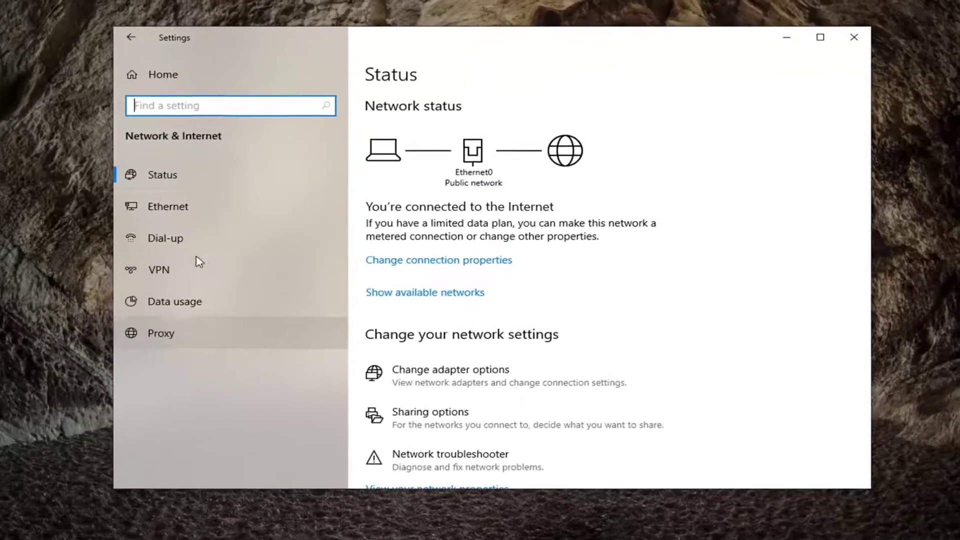
left_click(122, 341)
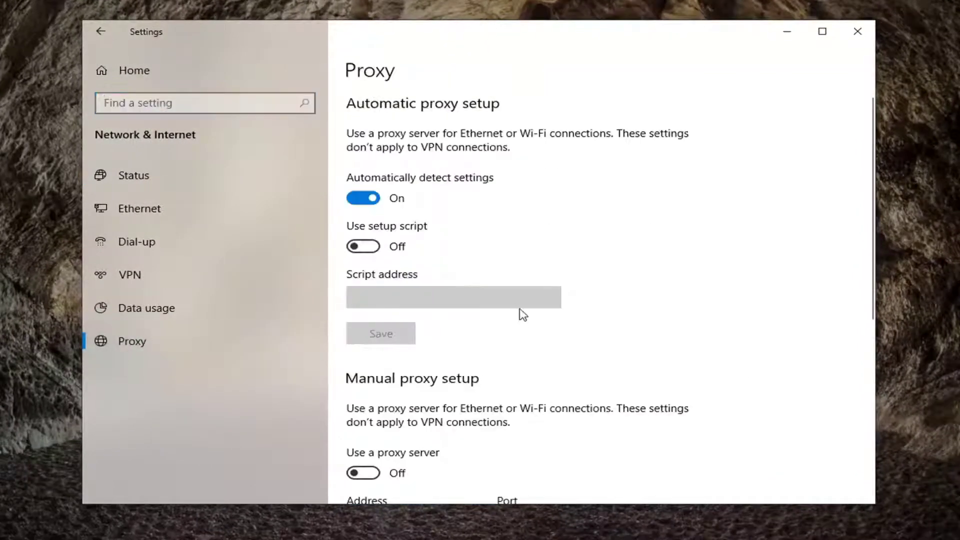
scroll(522, 285, "down", 3)
left_click(373, 400)
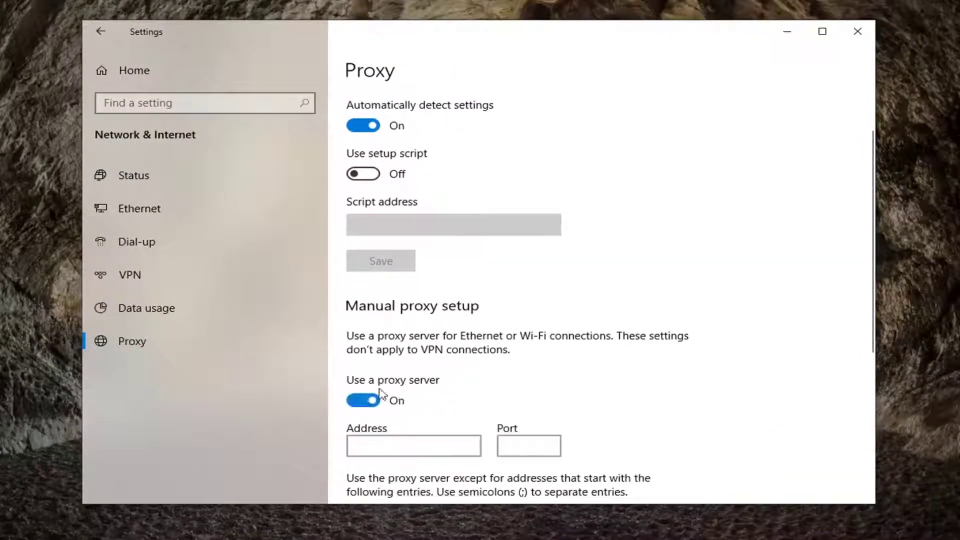
left_click(387, 402)
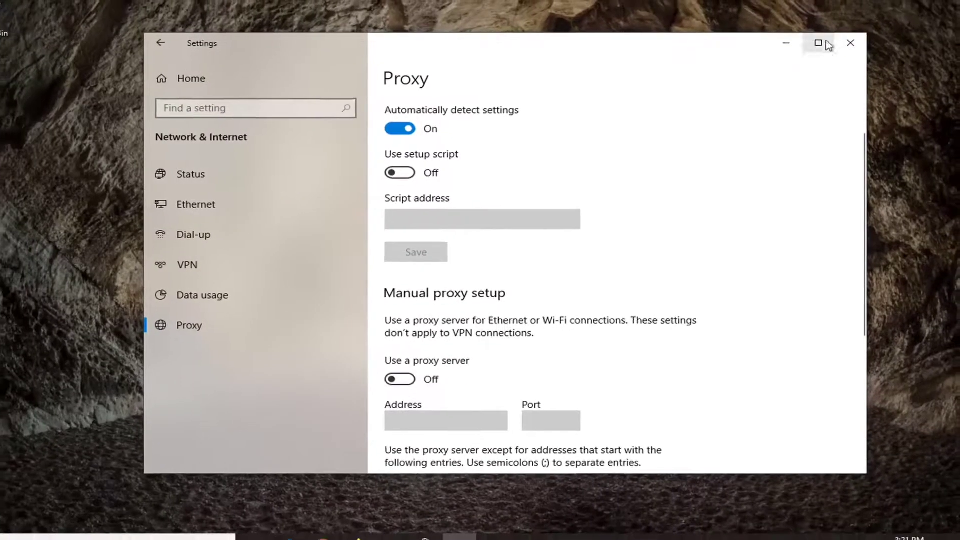
Step: Close Settings, launch the Services app from search and reposition its window
left_click(857, 31)
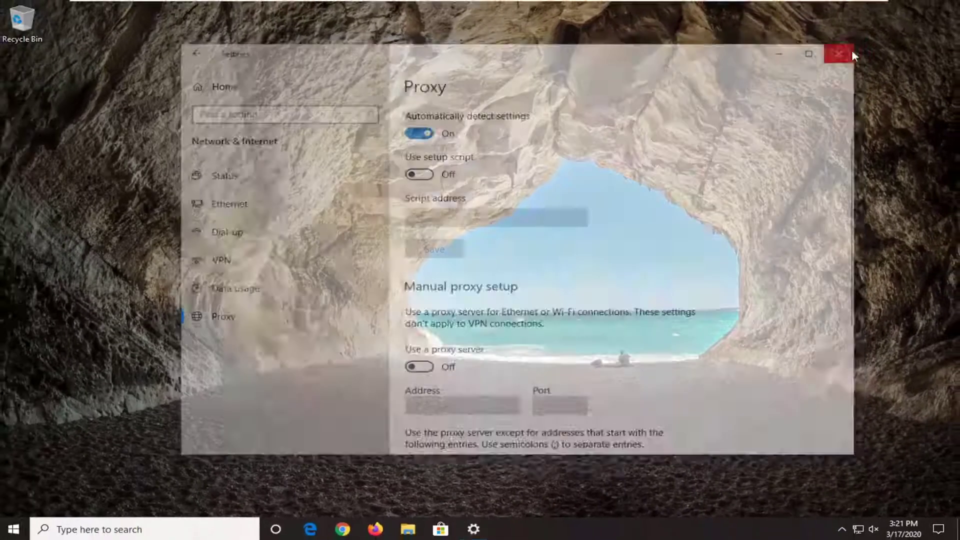
left_click(14, 529)
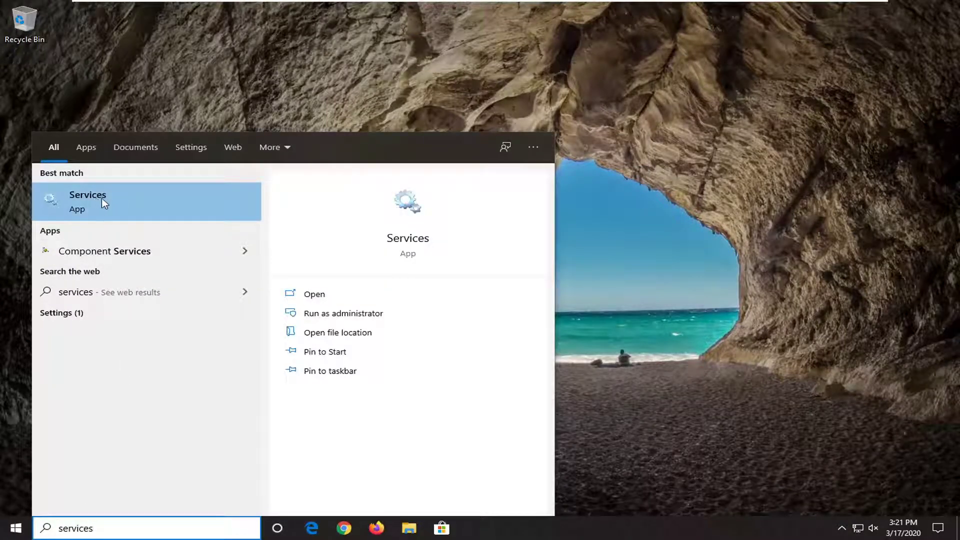
left_click(113, 199)
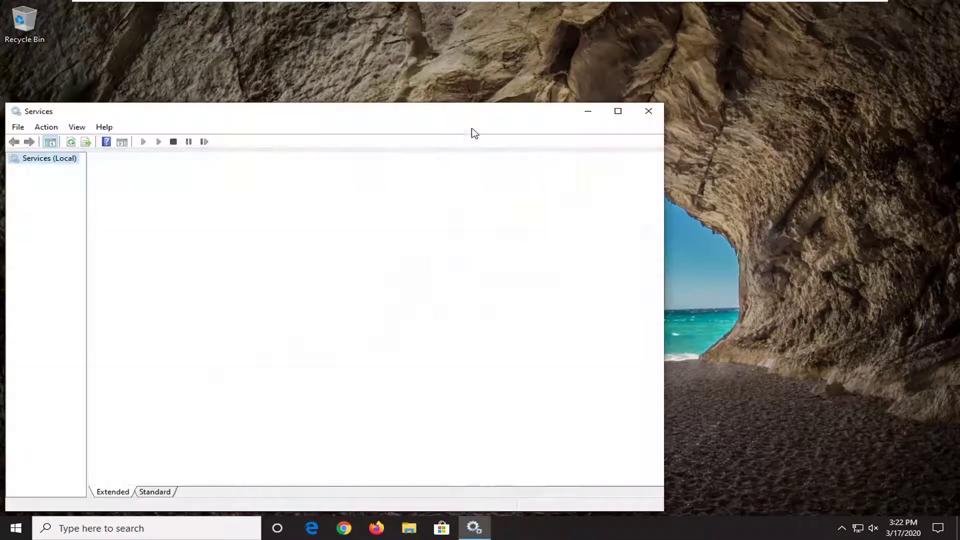
left_click_drag(479, 117, 595, 75)
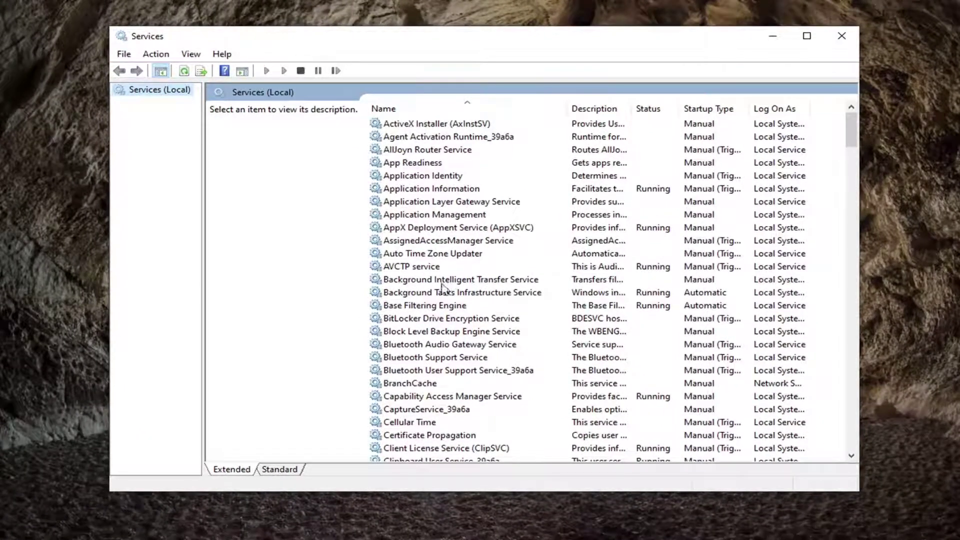
Step: Set Background Intelligent Transfer Service to Automatic startup, start it and apply
left_click(430, 281)
double_click(429, 283)
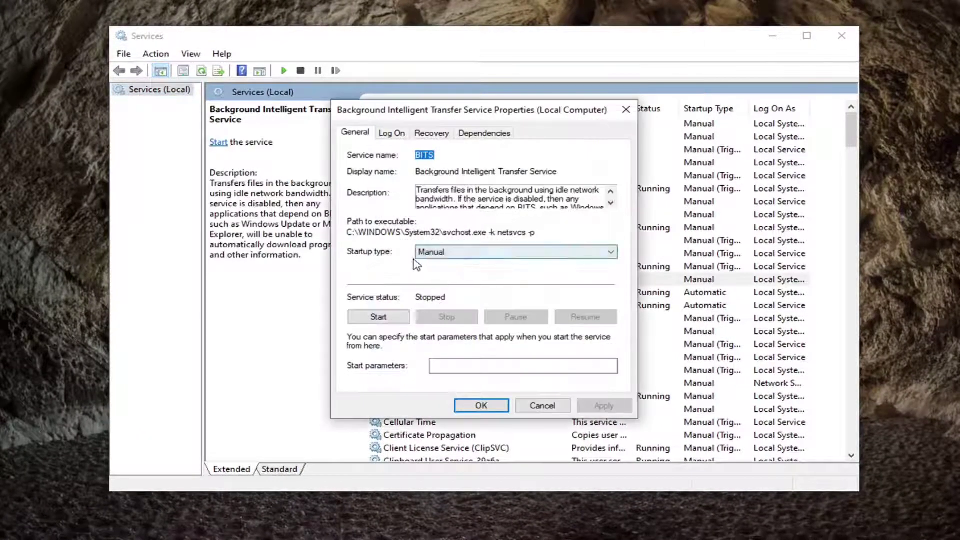
left_click(444, 254)
left_click(445, 273)
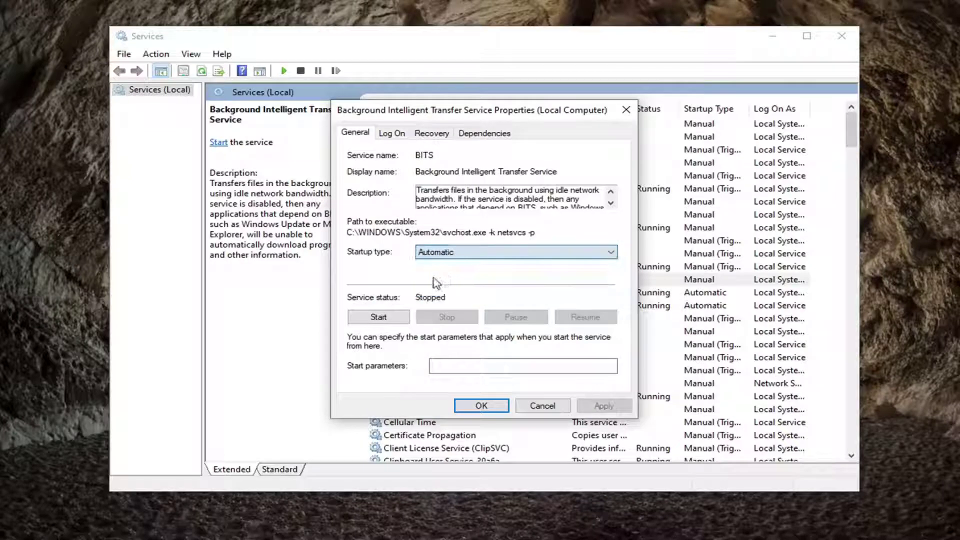
left_click(373, 318)
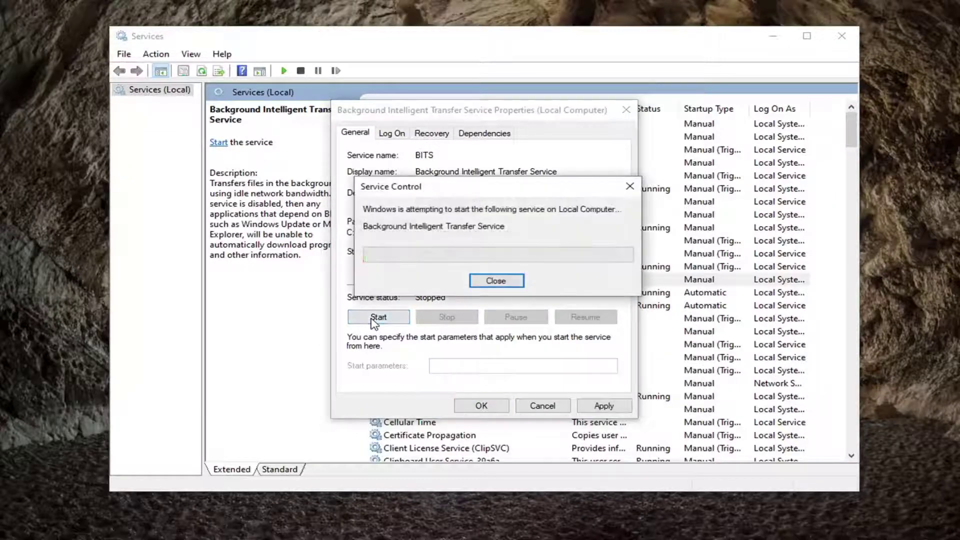
left_click(603, 406)
left_click(475, 405)
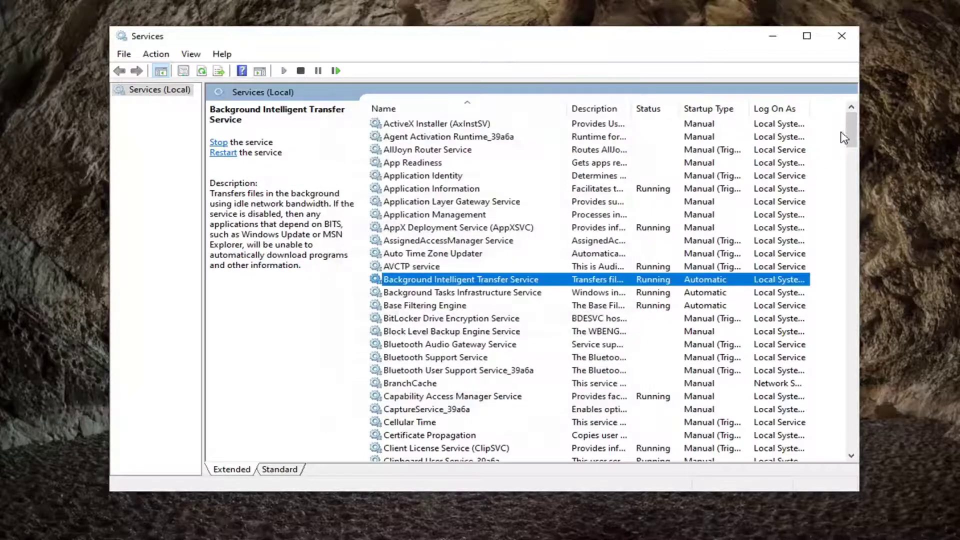
Step: Set the Windows Update service to Automatic startup, start it and apply
left_click_drag(850, 132, 850, 410)
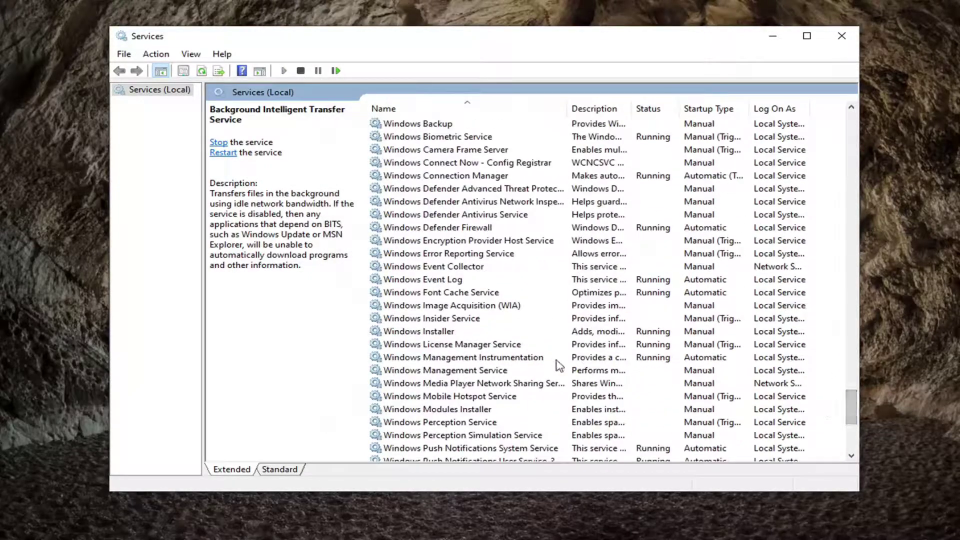
scroll(550, 365, "down", 5)
double_click(393, 349)
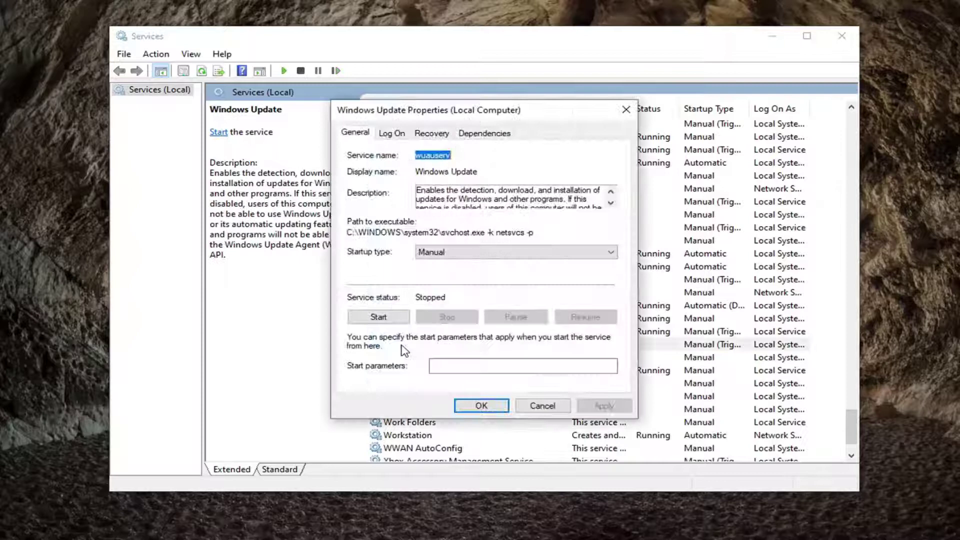
left_click(463, 252)
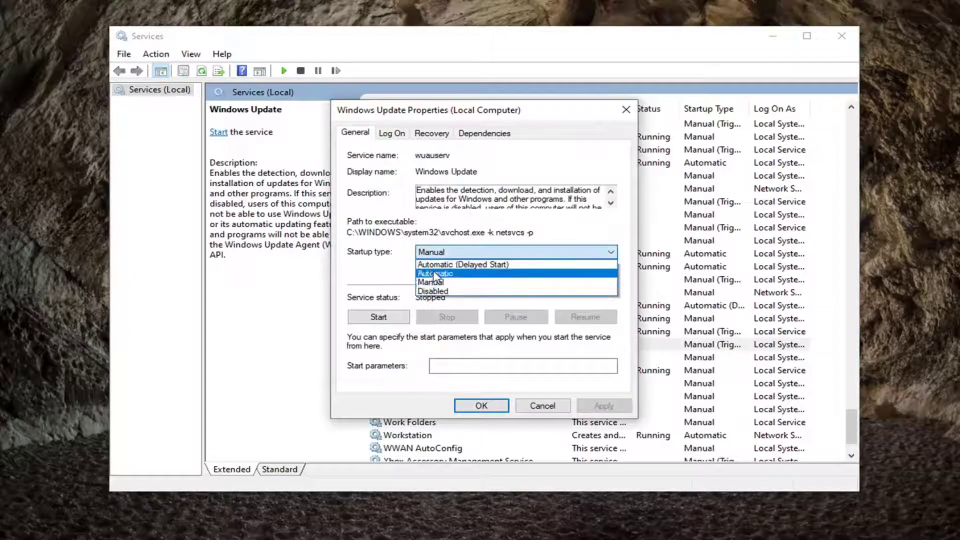
left_click(435, 273)
left_click(379, 317)
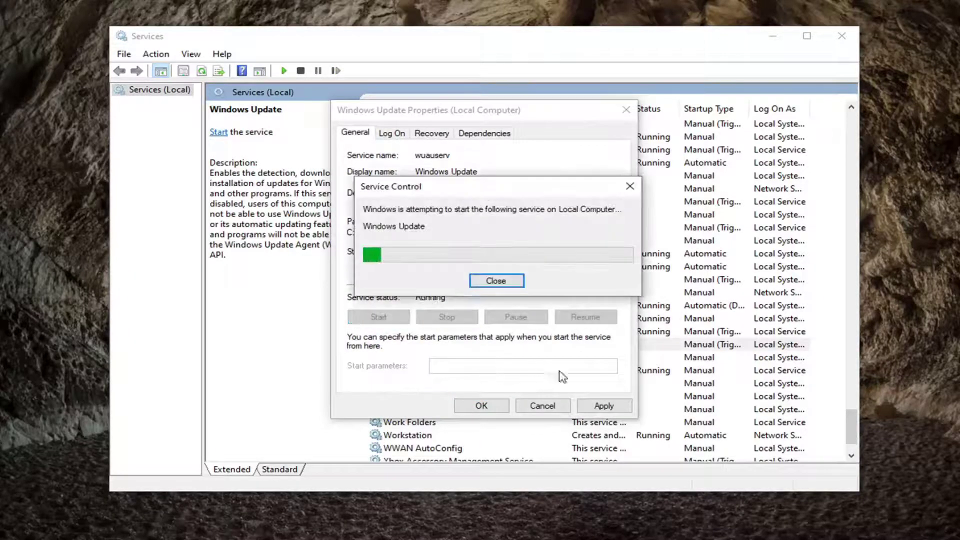
left_click(599, 405)
left_click(481, 406)
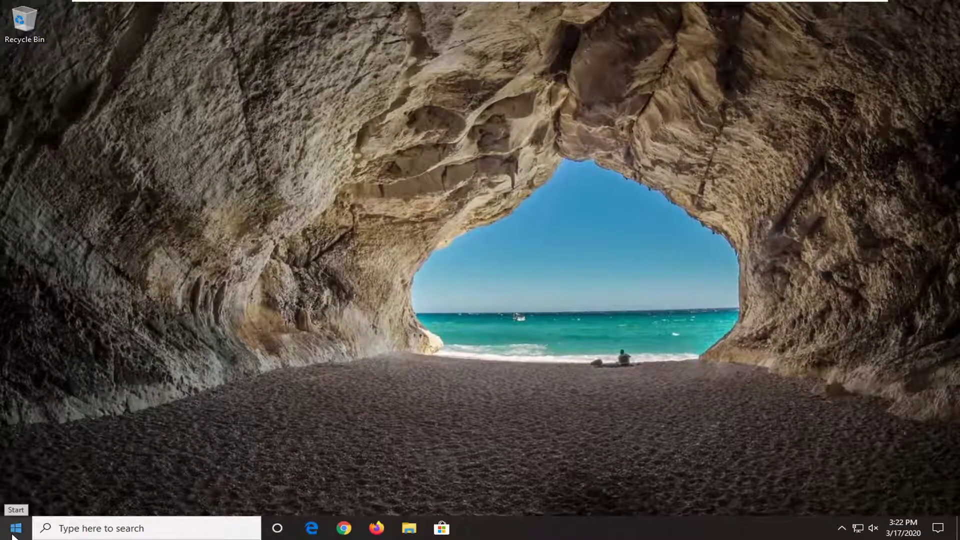
Step: Open 'Turn Windows features on or off', tick .NET Framework 3.5 and confirm with OK
left_click(11, 534)
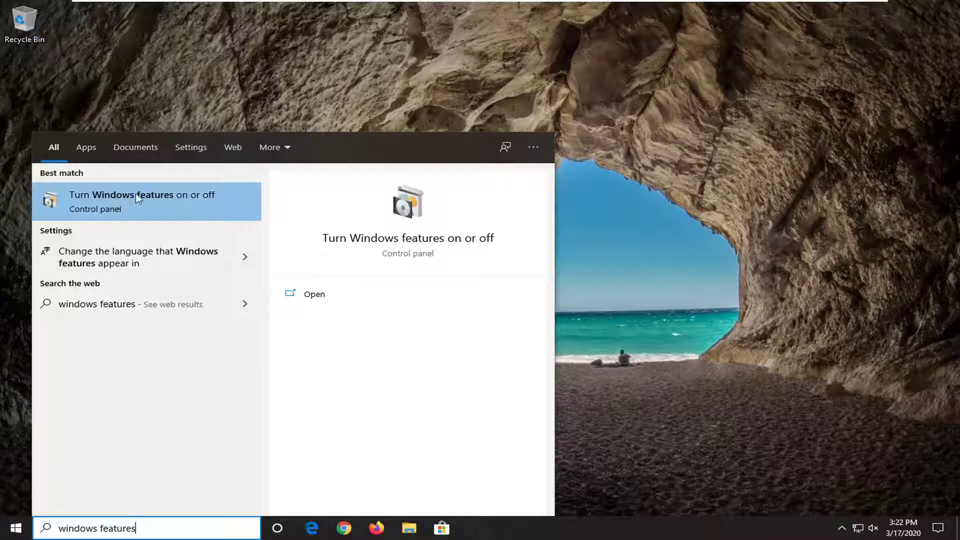
left_click(137, 196)
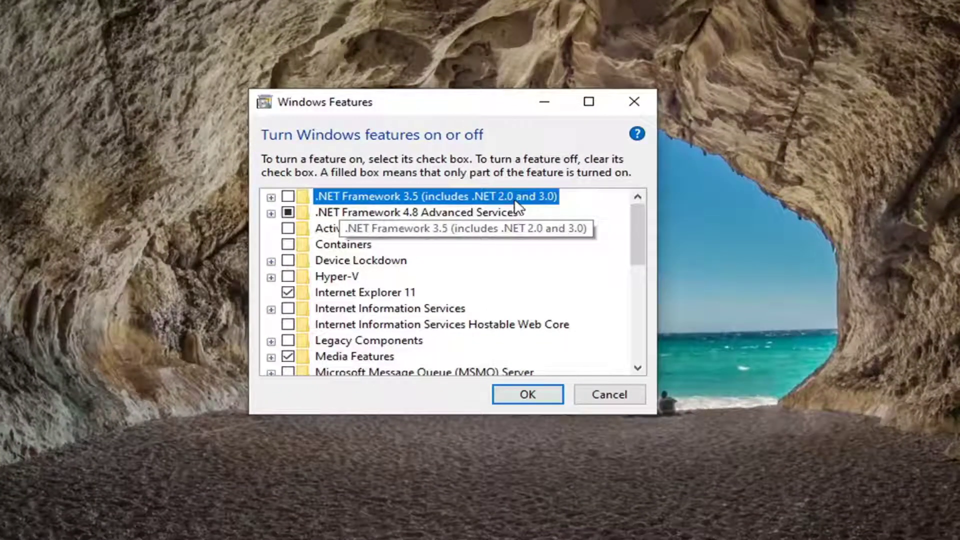
left_click(288, 198)
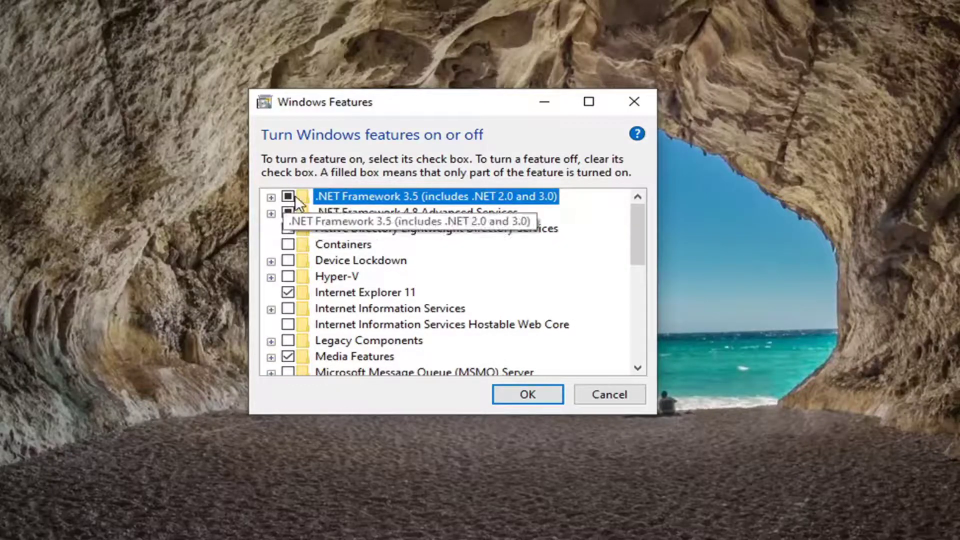
left_click(540, 395)
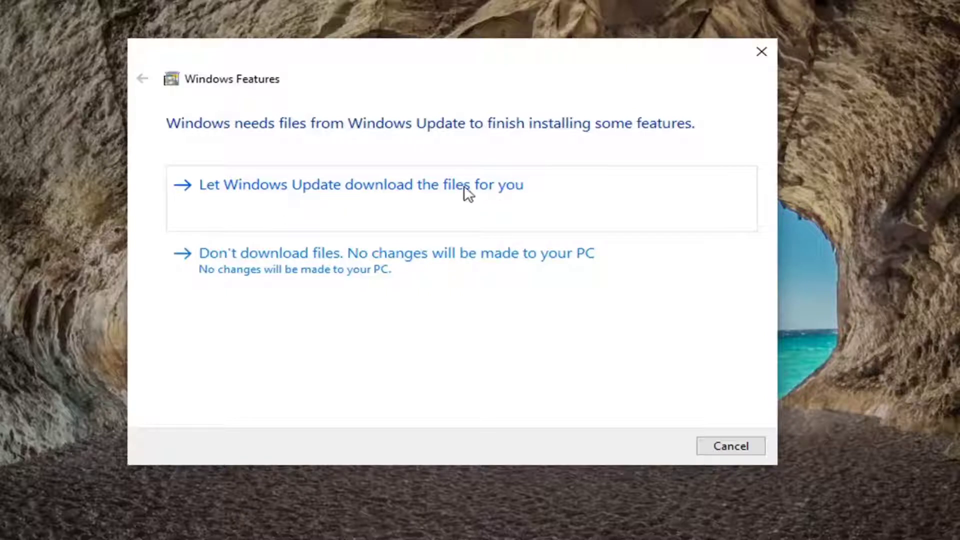
Step: Choose 'Let Windows Update download the files for you' to install .NET 3.5
left_click(464, 187)
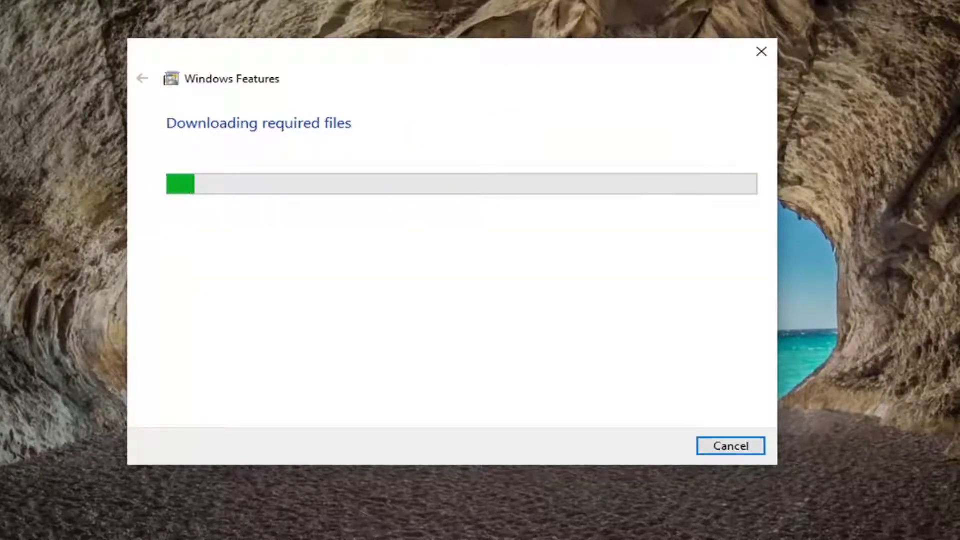